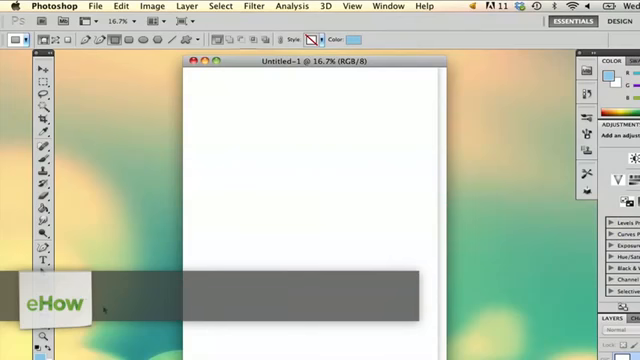
Undo an accidental tiny shape, then draw a tall light blue rectangle on the left half
left_click(330, 250)
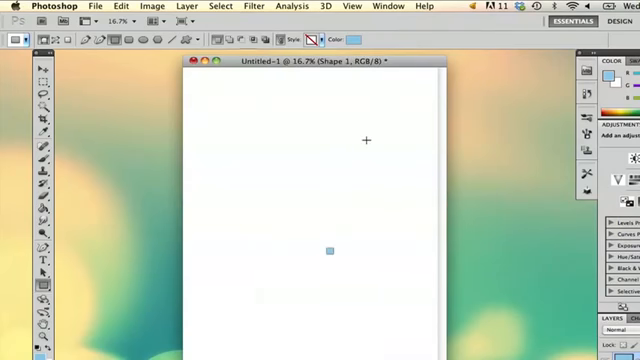
key("ctrl+z")
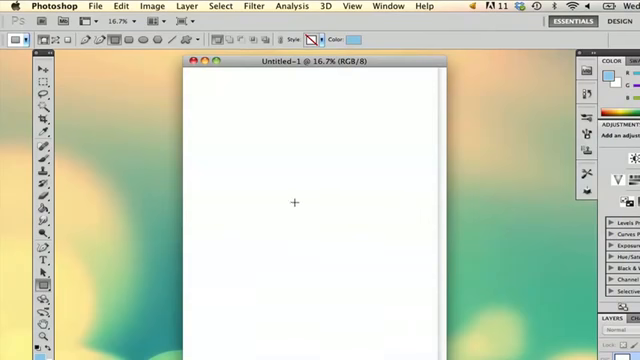
left_click_drag(221, 131, 316, 328)
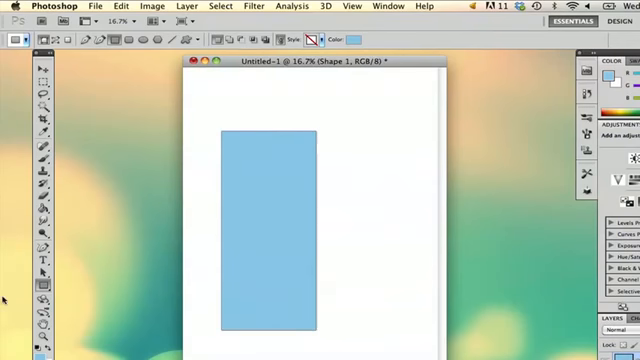
Turn on rulers along the top and left document edges from the View menu
left_click(388, 6)
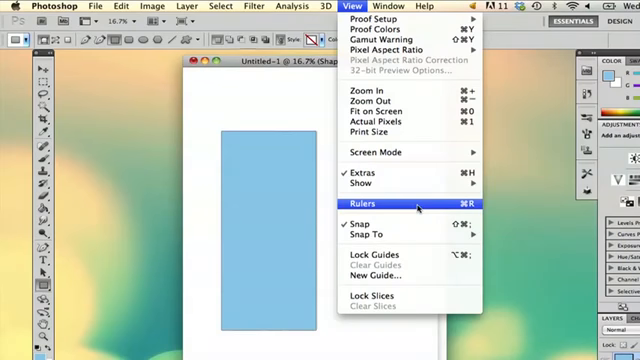
left_click(425, 205)
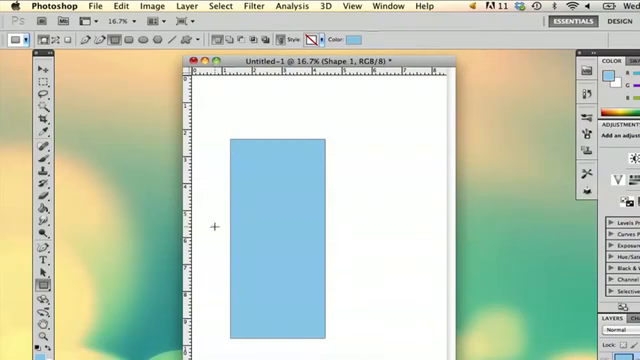
Zoom the canvas in to 25% with the Zoom tool so the rectangle appears larger
key("z")
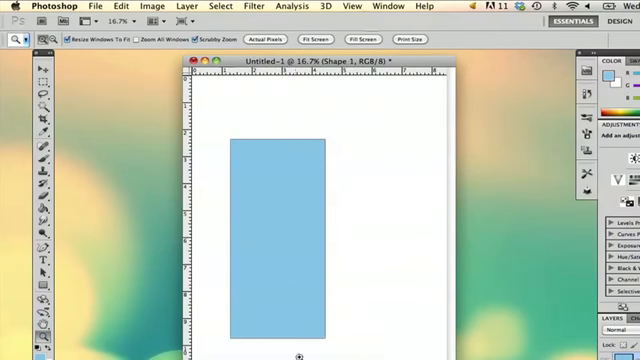
left_click(321, 118)
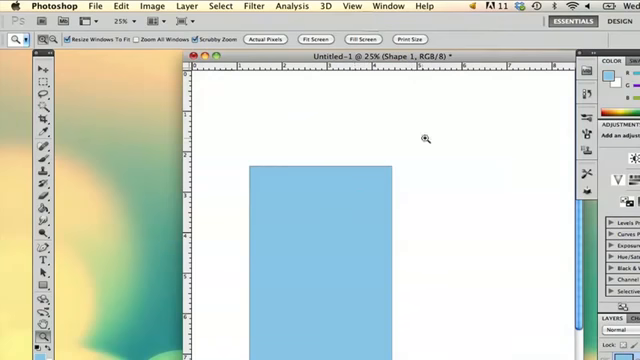
scroll(400, 200, "down", 5)
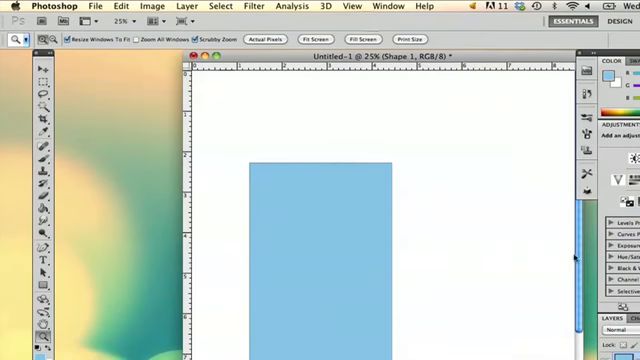
scroll(520, 300, "up", 5)
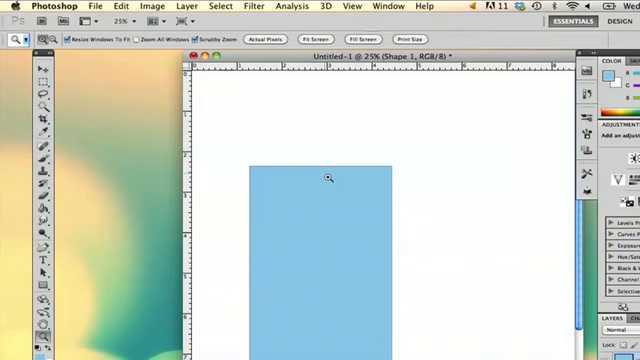
With the Move tool, nudge the rectangle up-left, then slide it back to the right
left_click(43, 68)
left_click_drag(341, 197, 313, 181)
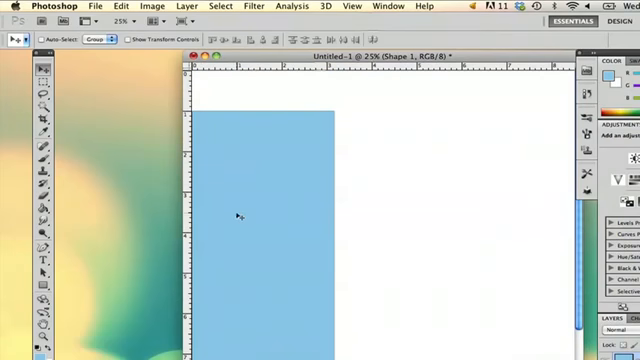
left_click_drag(245, 165, 340, 167)
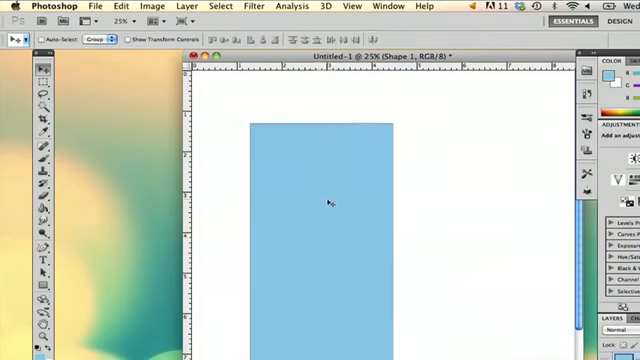